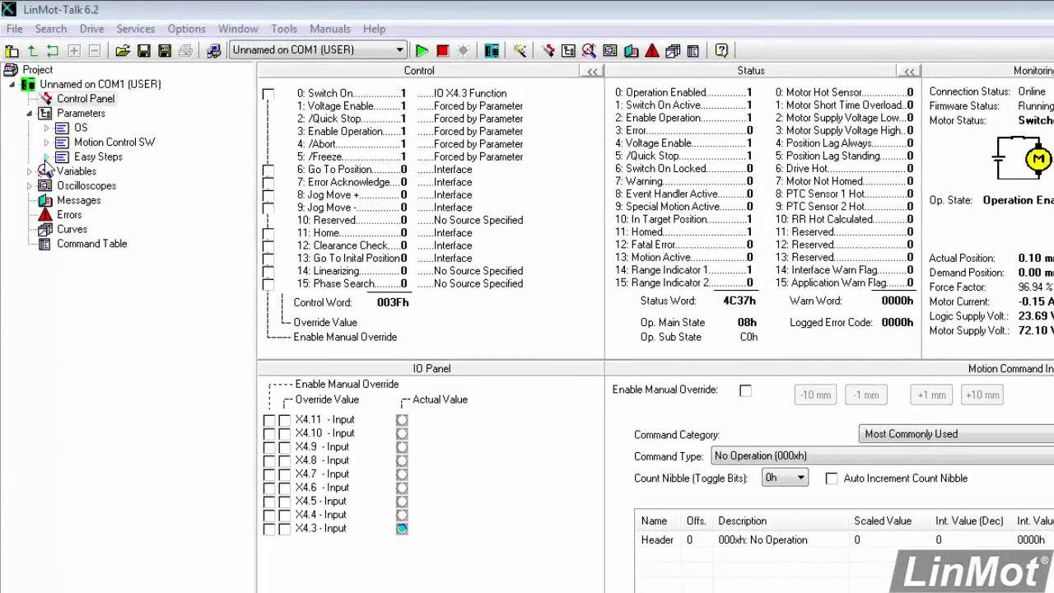
Step: Set the Easy Steps X4.4 Rising Edge Function to Goto Abs Position
left_click(46, 156)
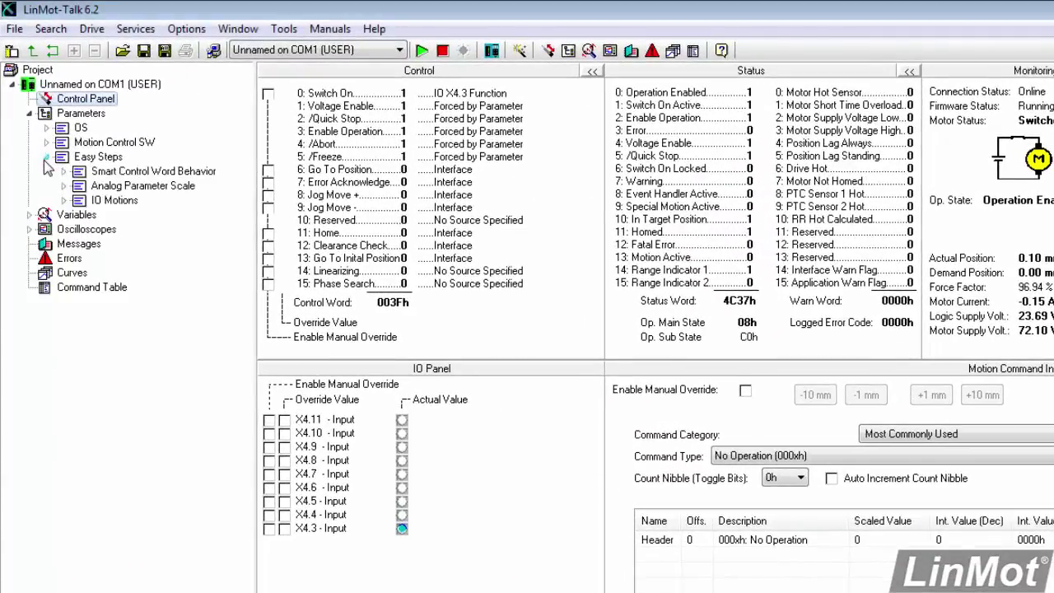
left_click(64, 200)
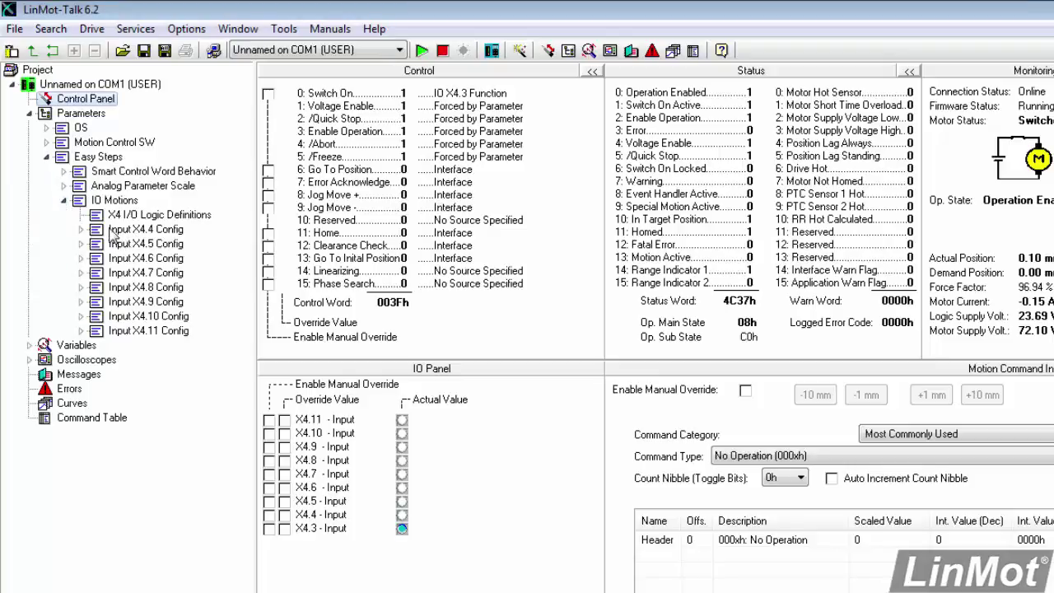
left_click(81, 231)
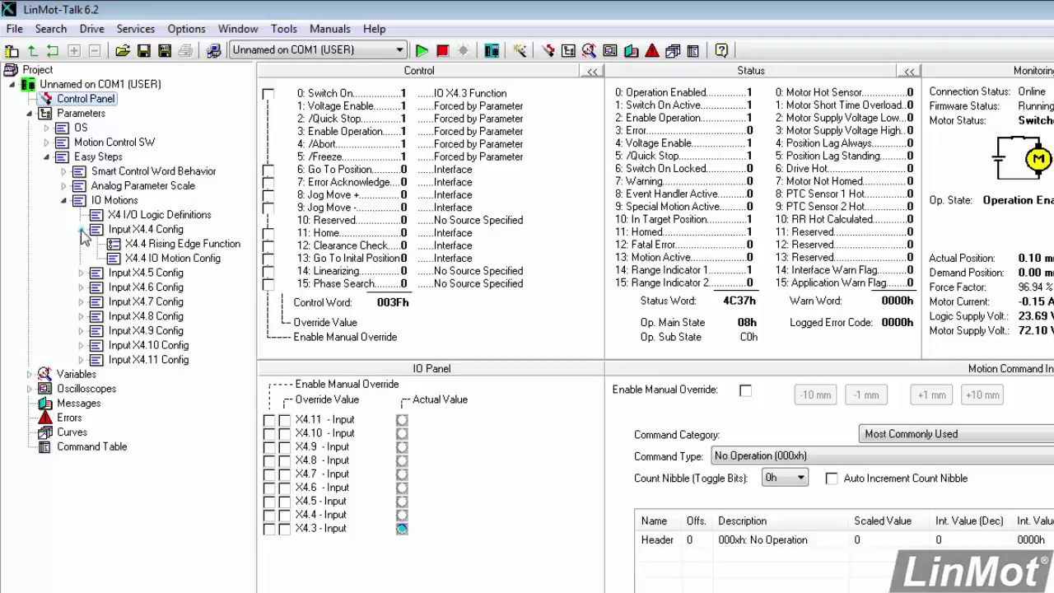
left_click(159, 249)
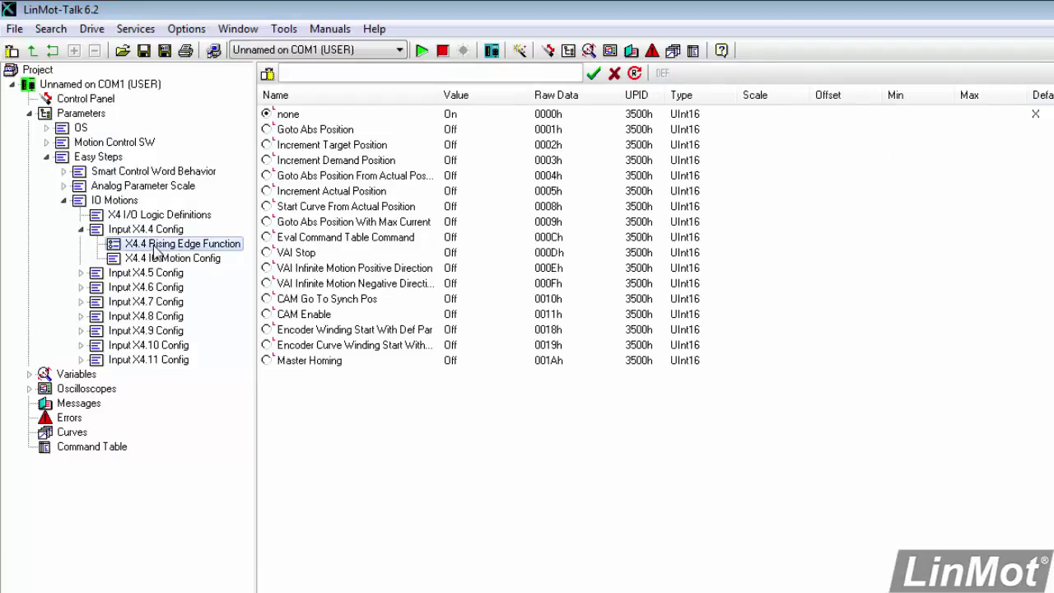
left_click(267, 130)
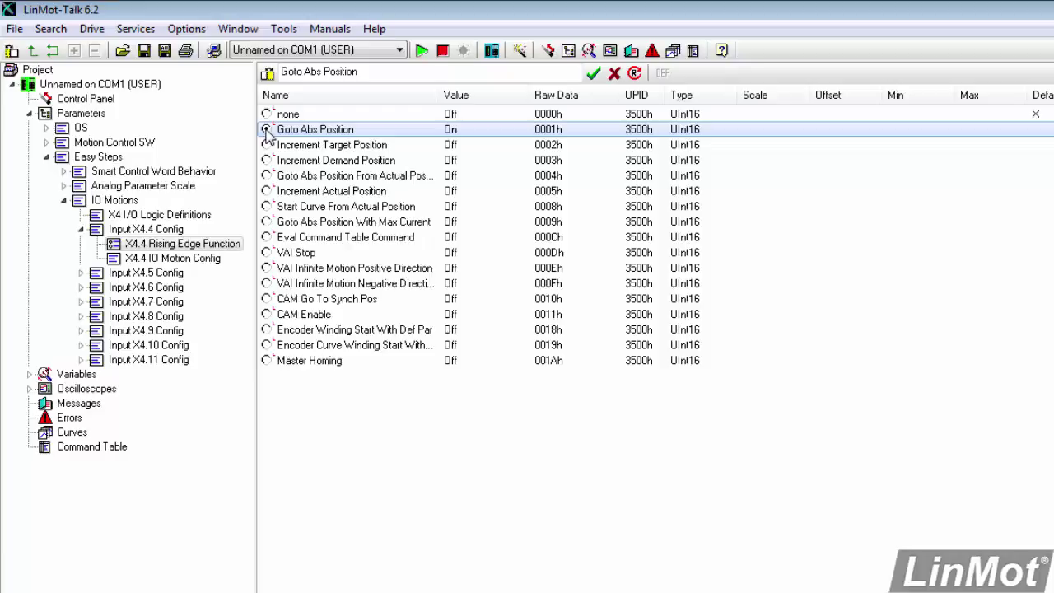
Step: In X4.4 IO Motion Config, set Position to 75 mm and Max. Speed to 2 m/s
left_click(154, 260)
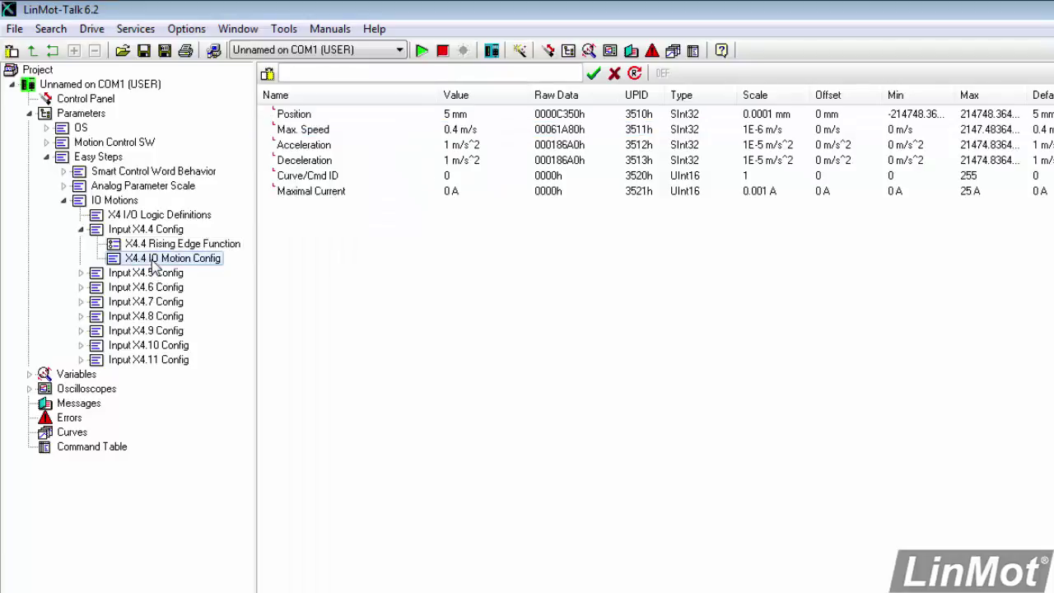
left_click(305, 117)
left_click(291, 74)
key("BackSpace")
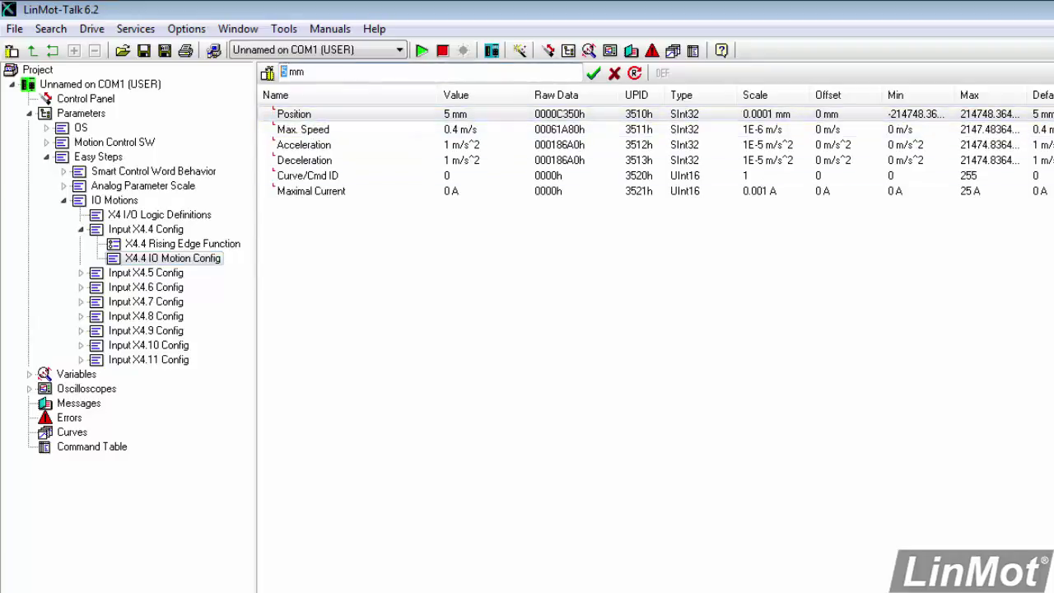
type("75")
left_click(593, 74)
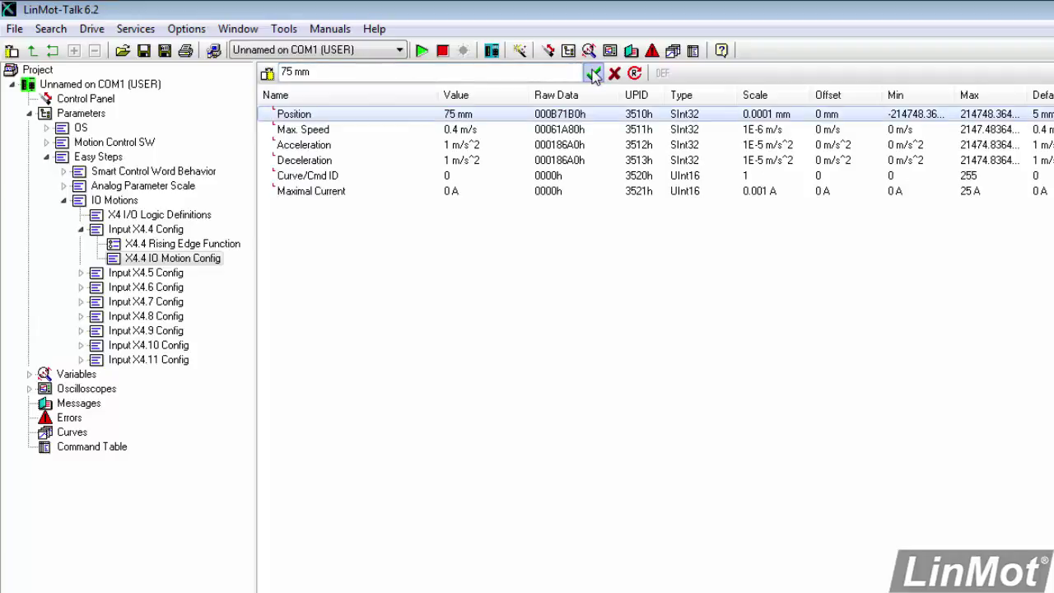
left_click(347, 135)
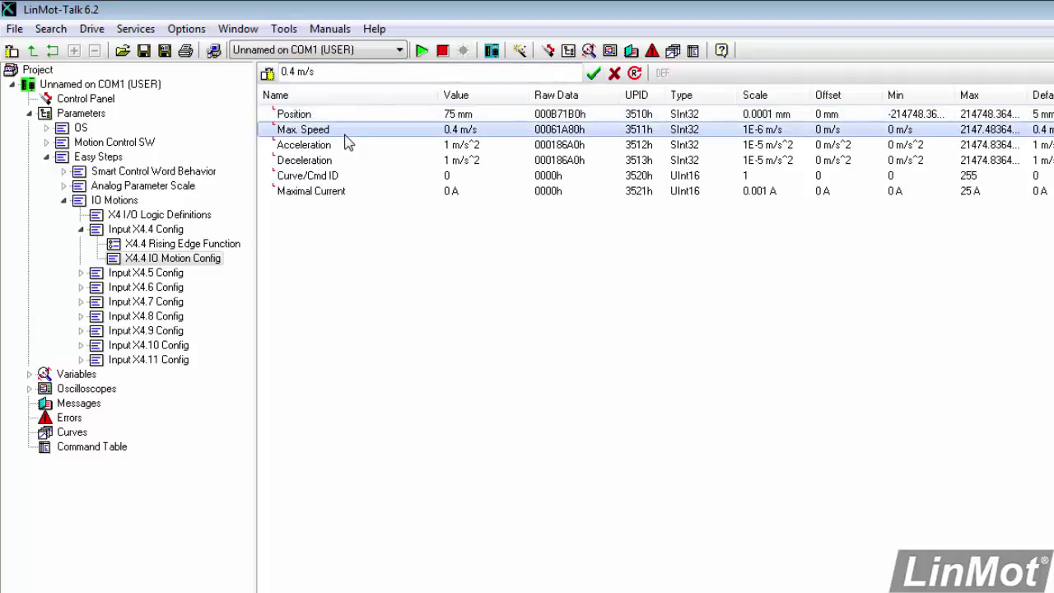
left_click(288, 73)
key("BackSpace")
key("BackSpace")
key("BackSpace")
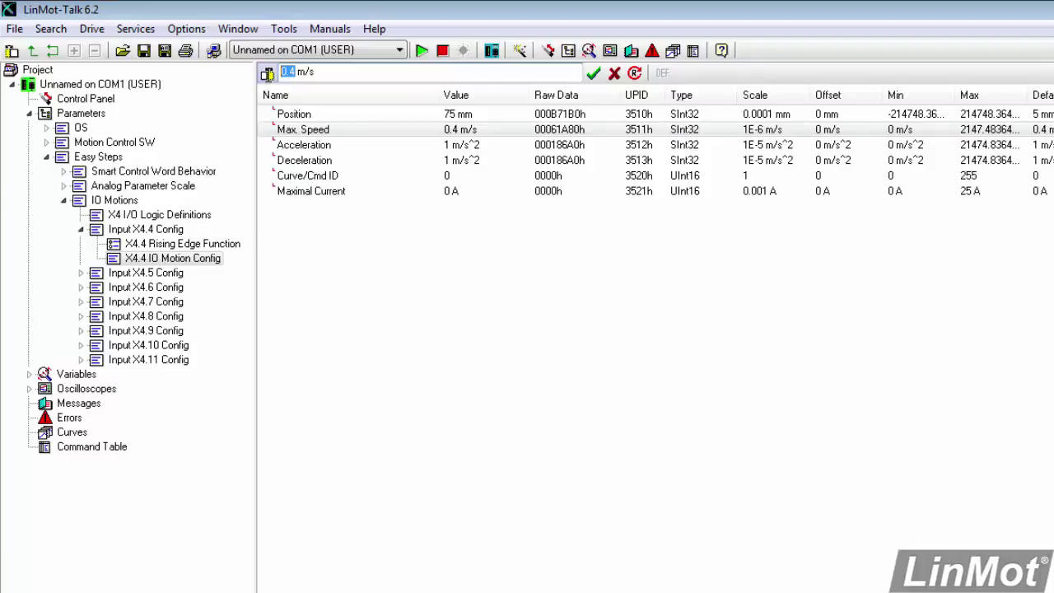
type("2")
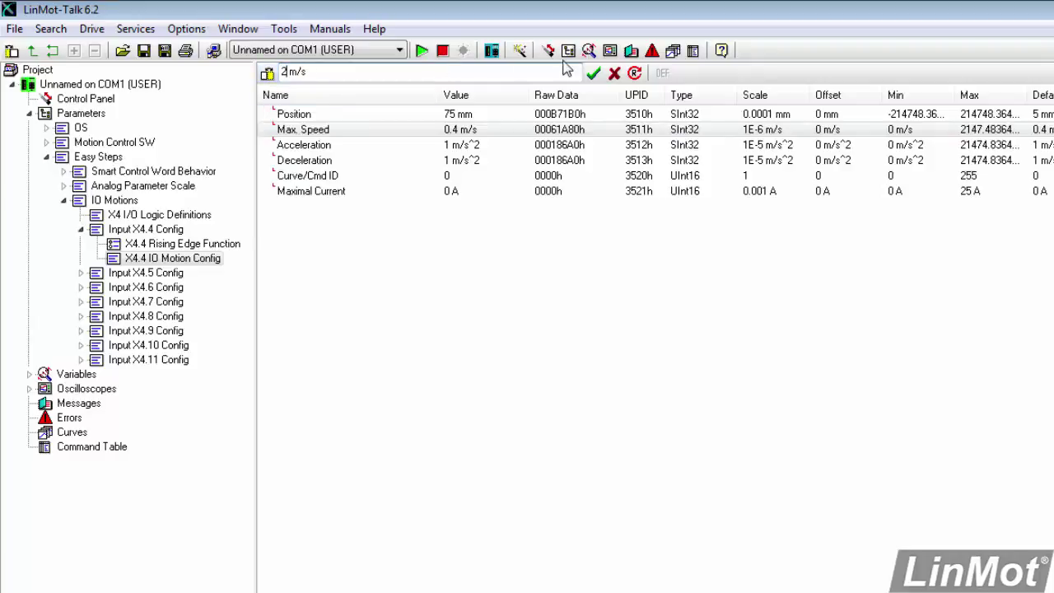
left_click(593, 73)
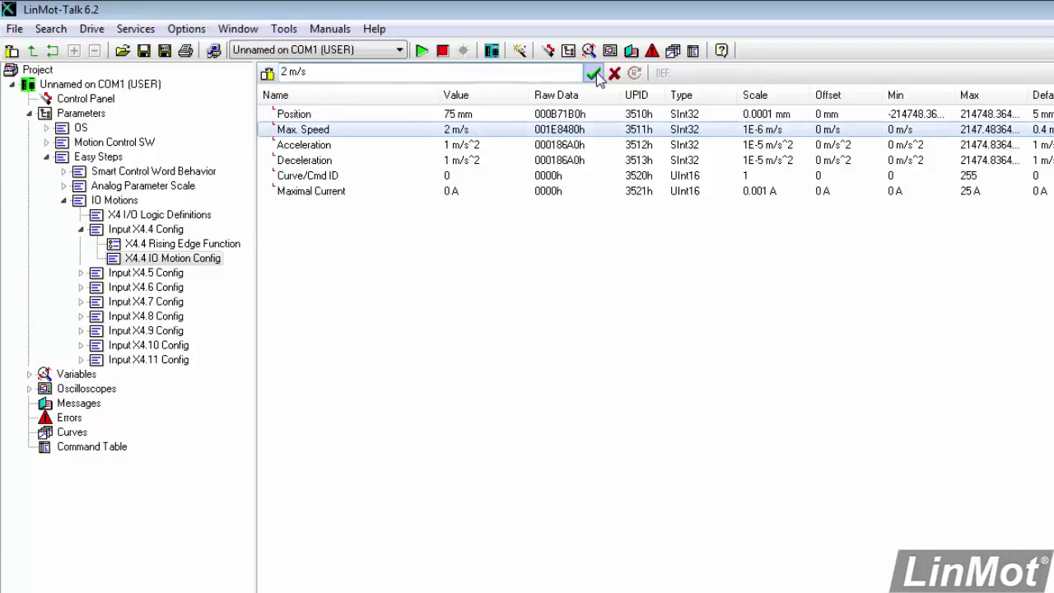
Step: Set X4.4's Acceleration and Deceleration to 50 m/s^2 each
left_click(350, 147)
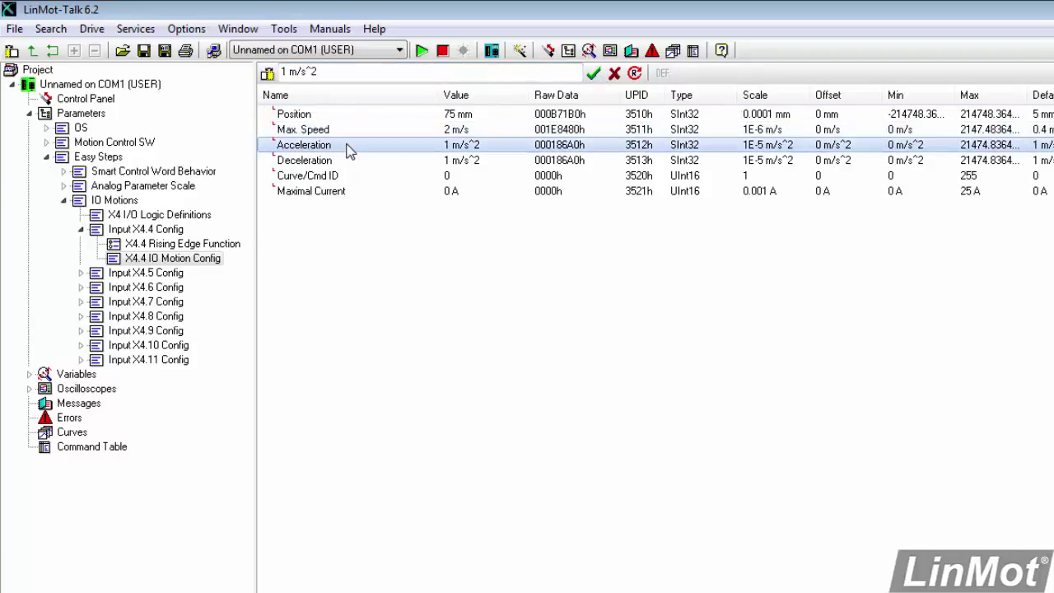
left_click(284, 71)
key("BackSpace")
type("50")
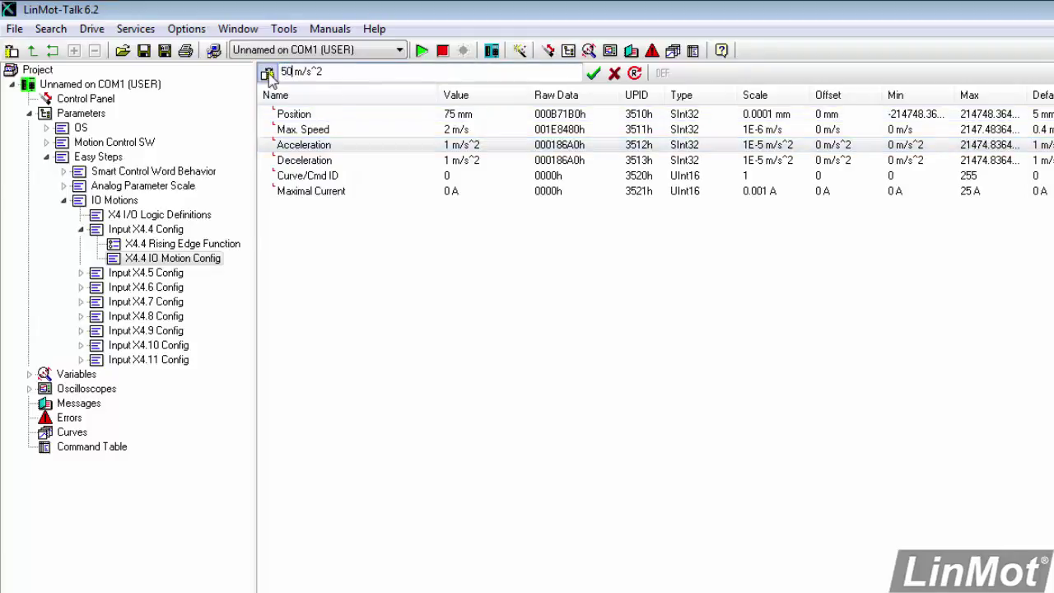
left_click(595, 75)
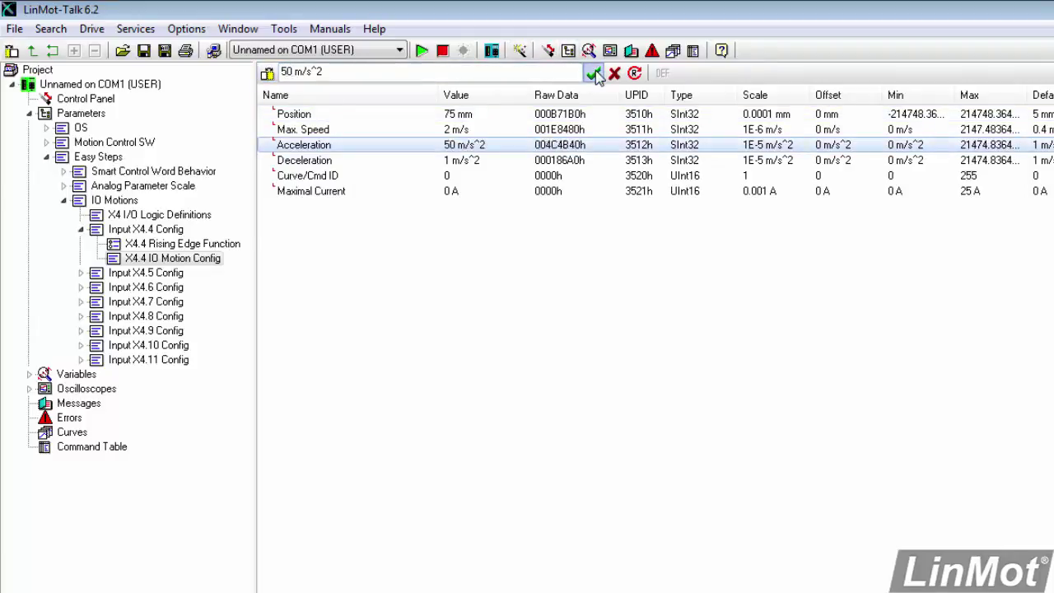
left_click(334, 161)
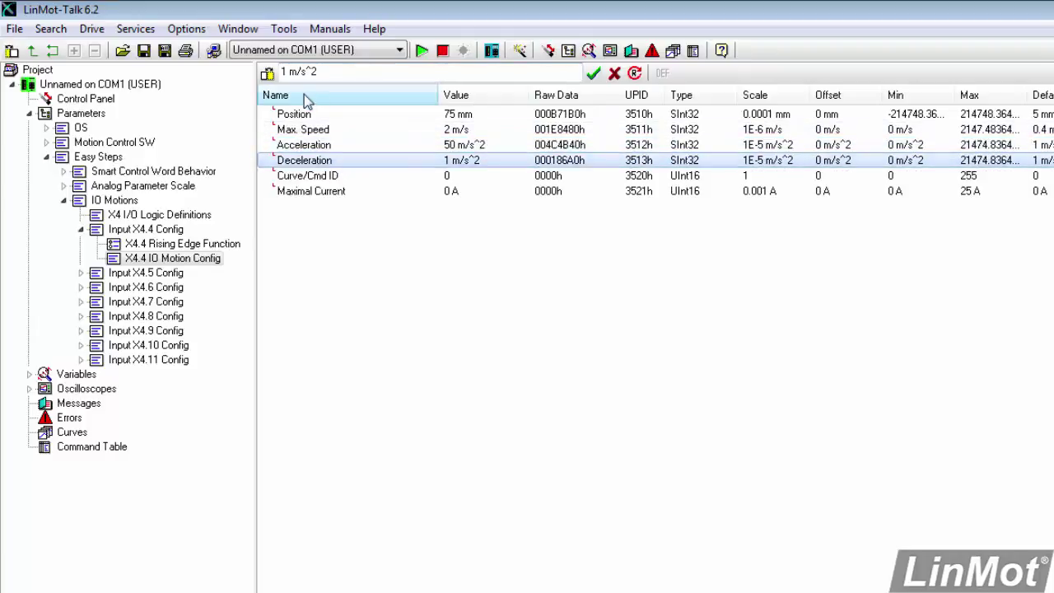
double_click(285, 71)
type("50")
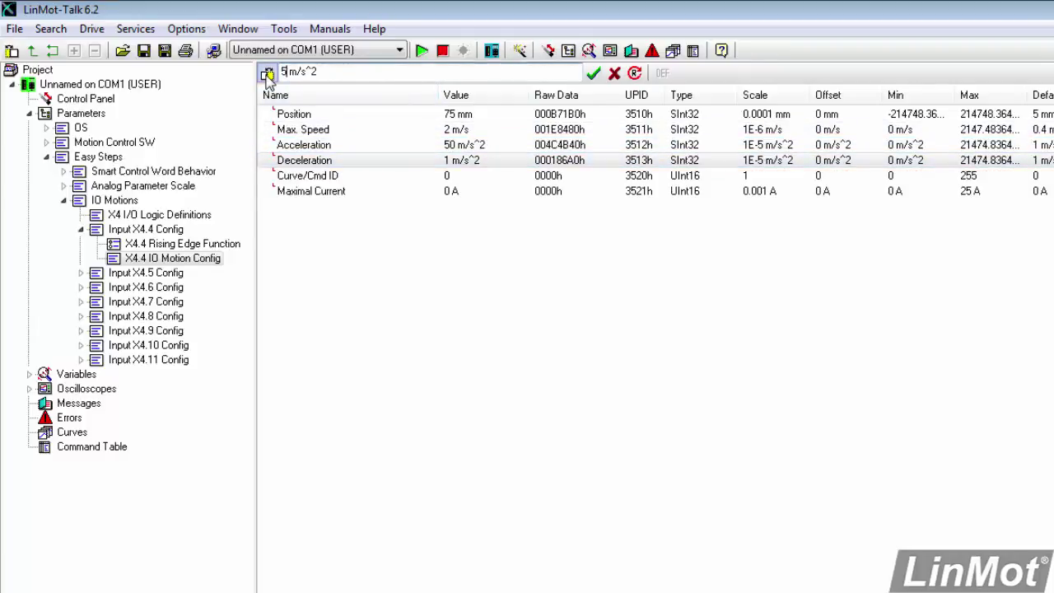
left_click(593, 74)
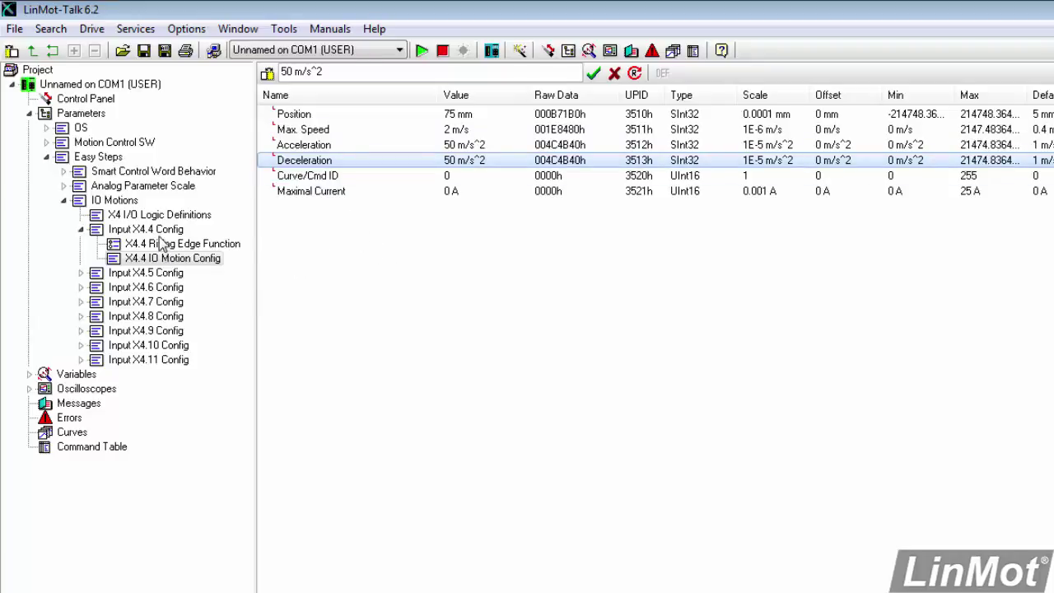
Step: Set the X4.5 Rising Edge Function to Goto Abs Position and show its IO Motion Config
left_click(81, 274)
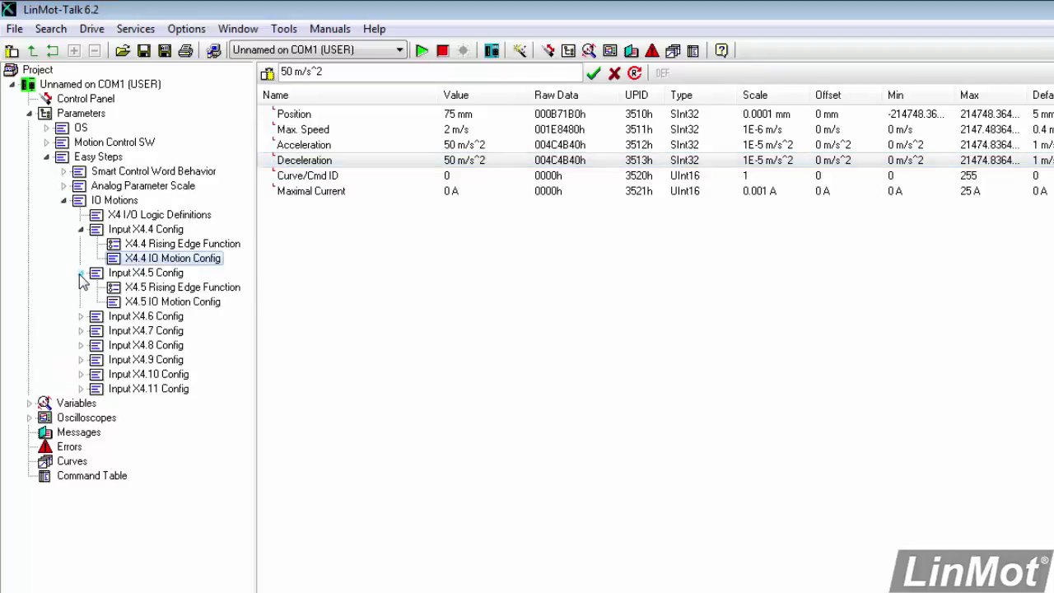
left_click(157, 288)
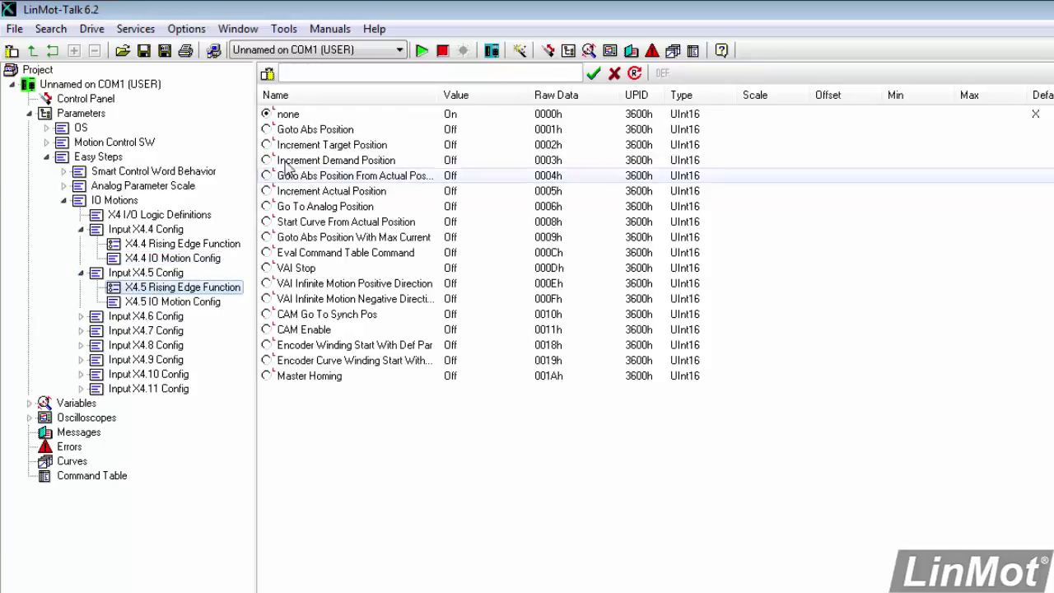
left_click(266, 130)
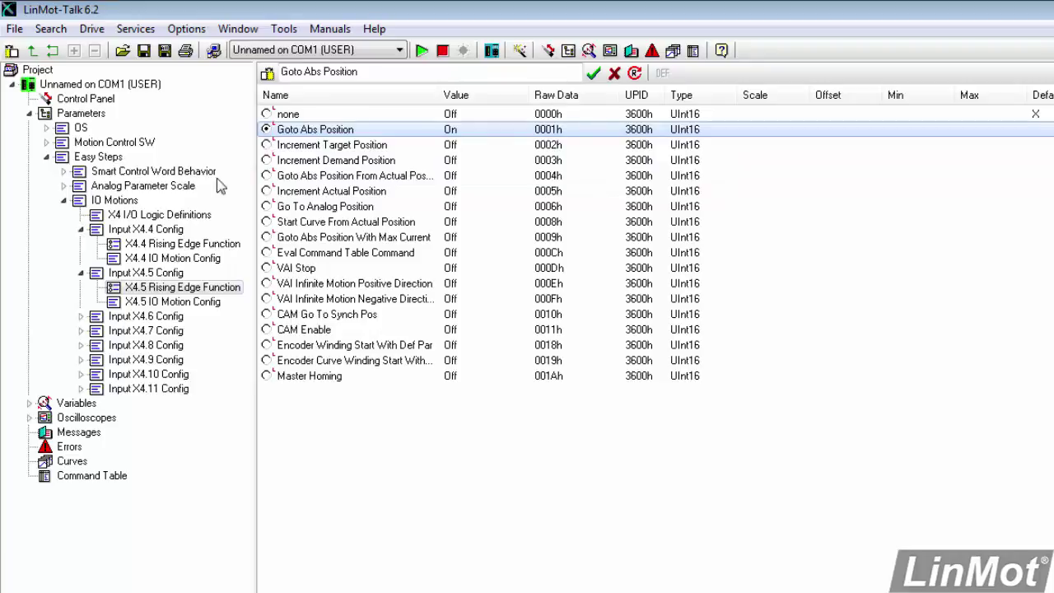
left_click(150, 305)
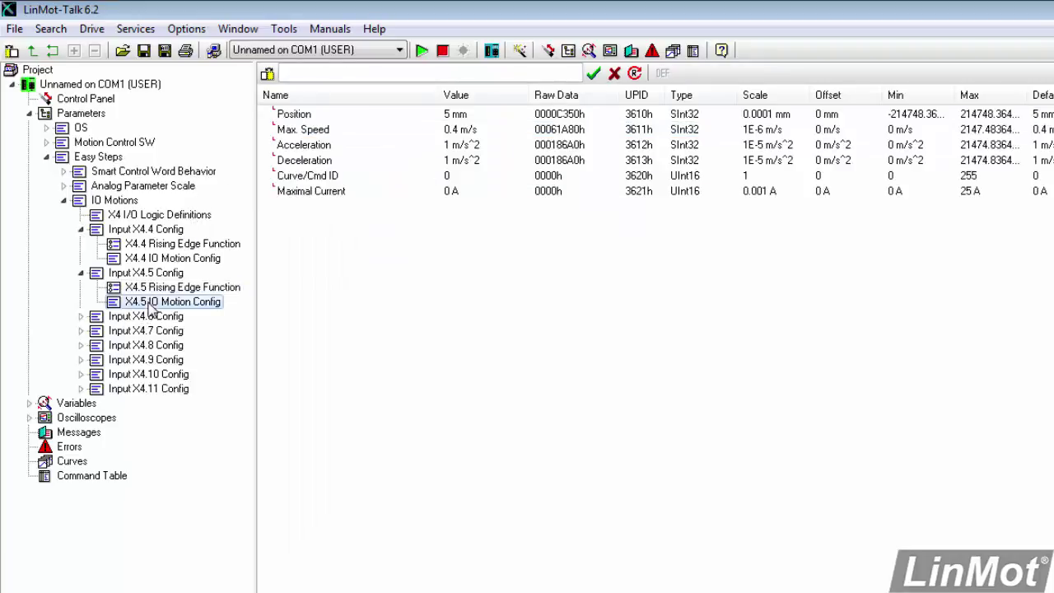
Step: Change X4.5's Position to 0 mm and Max. Speed to 0.01 m/s
left_click(308, 118)
double_click(285, 72)
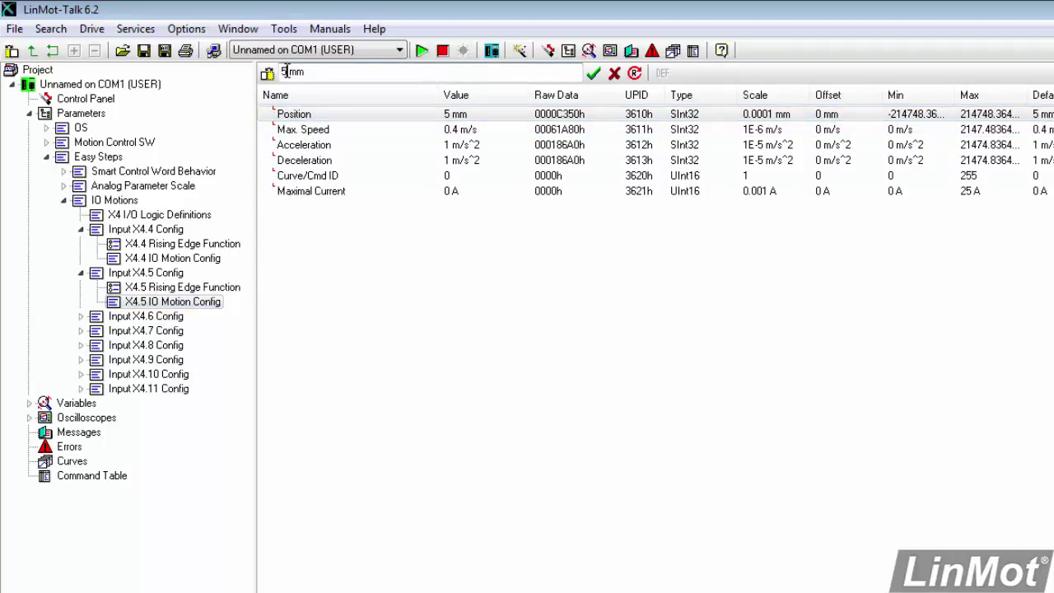
type("0")
left_click(593, 74)
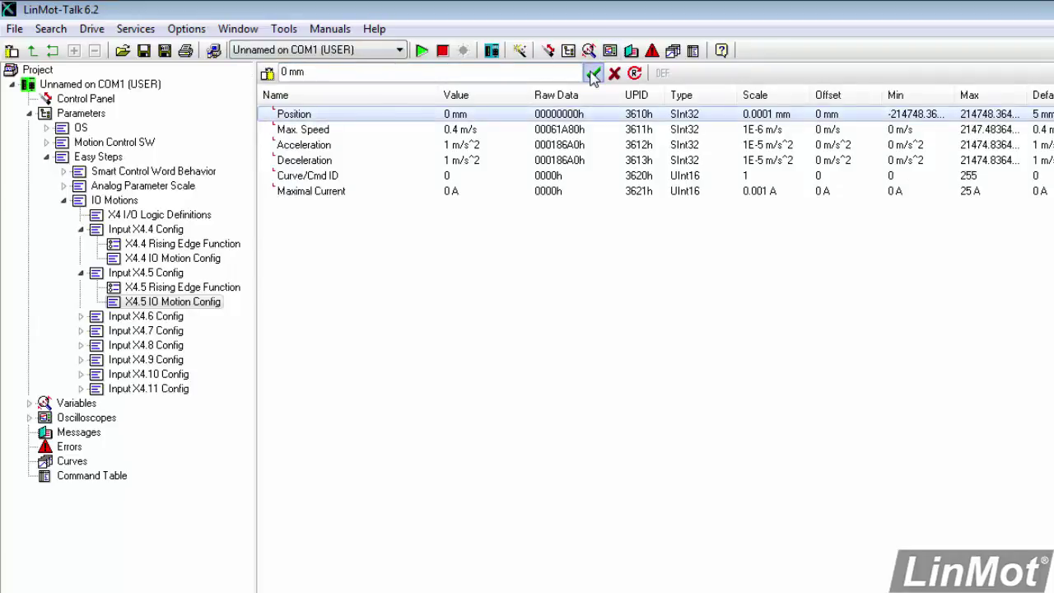
left_click(338, 132)
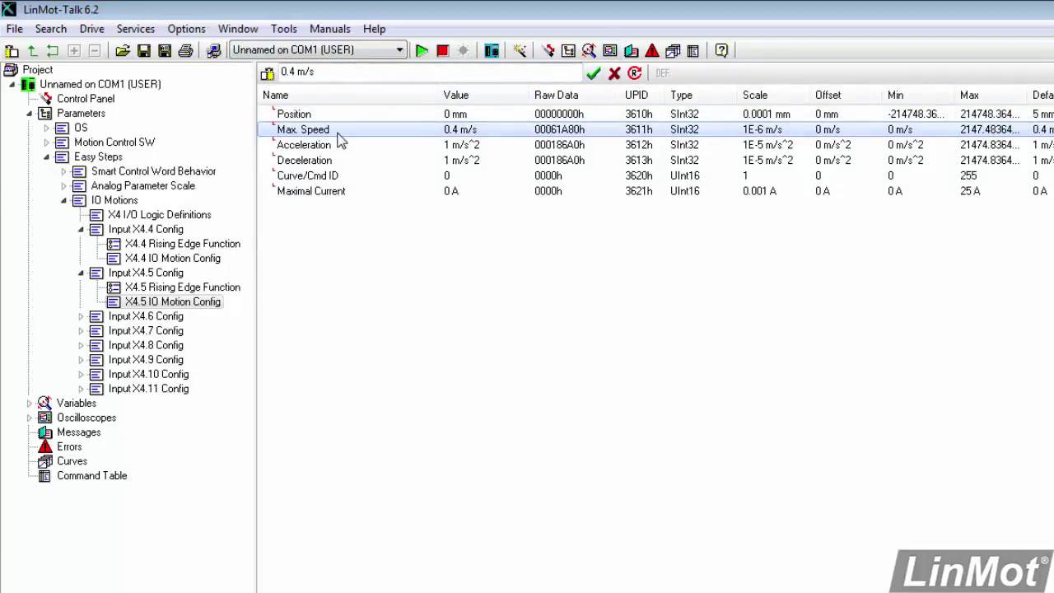
left_click(293, 72)
left_click_drag(289, 72, 294, 71)
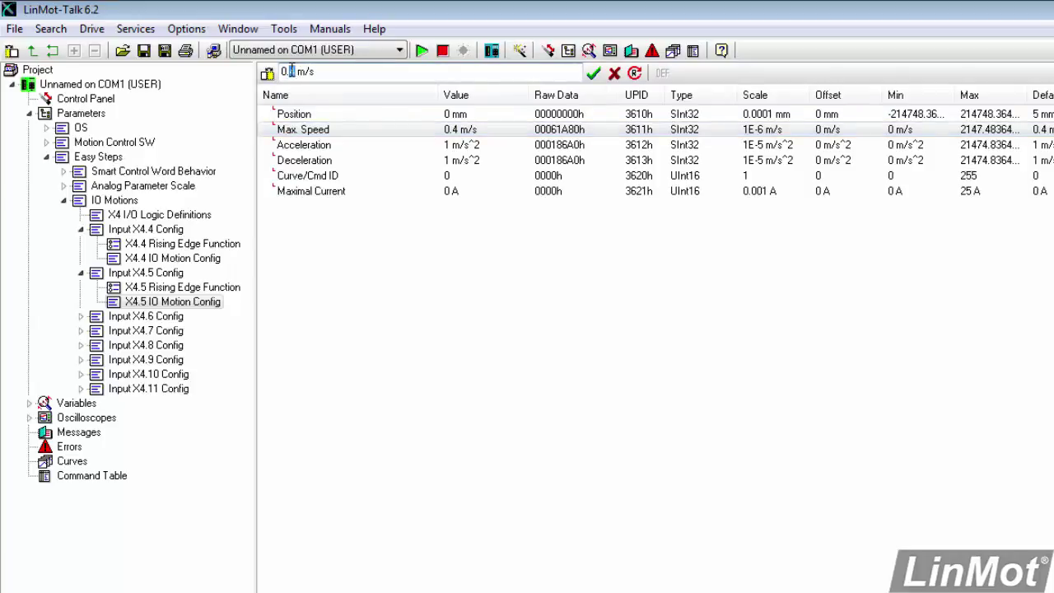
type("01")
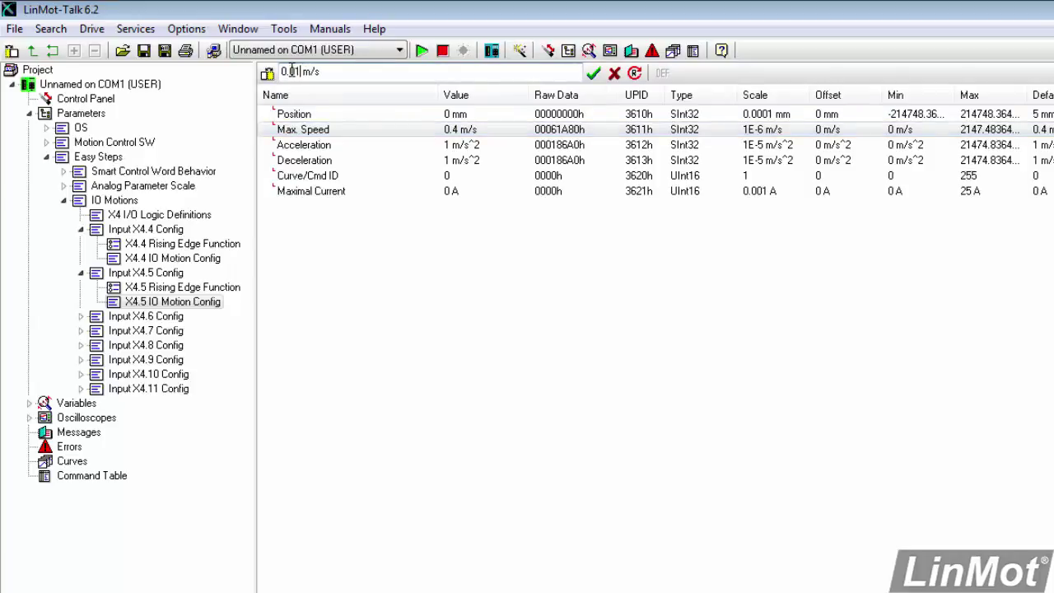
left_click(593, 73)
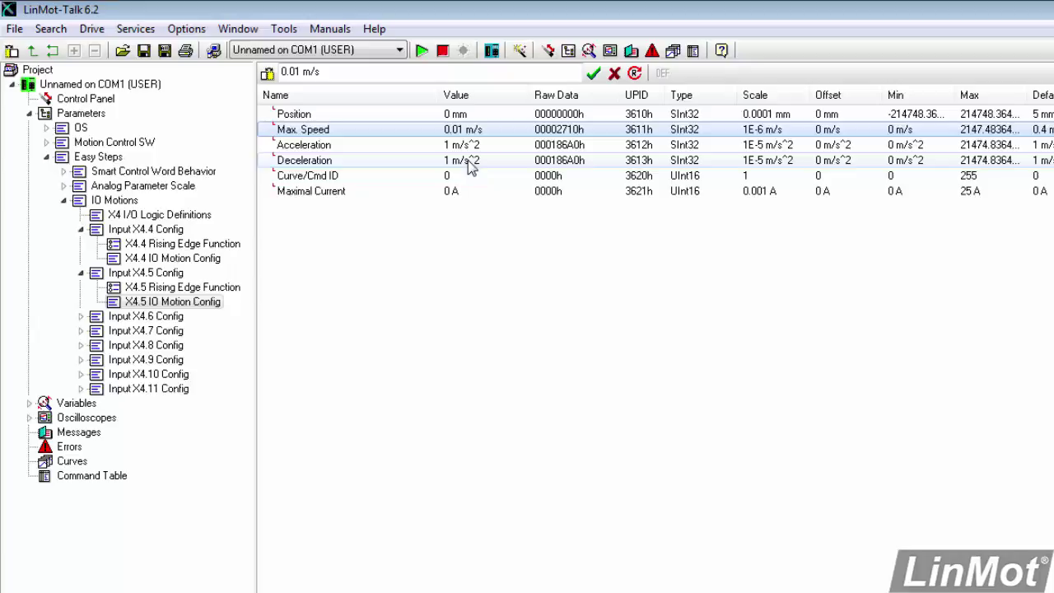
Step: Return to the drive's Control Panel showing the IO inputs X4.3–X4.11
left_click(105, 100)
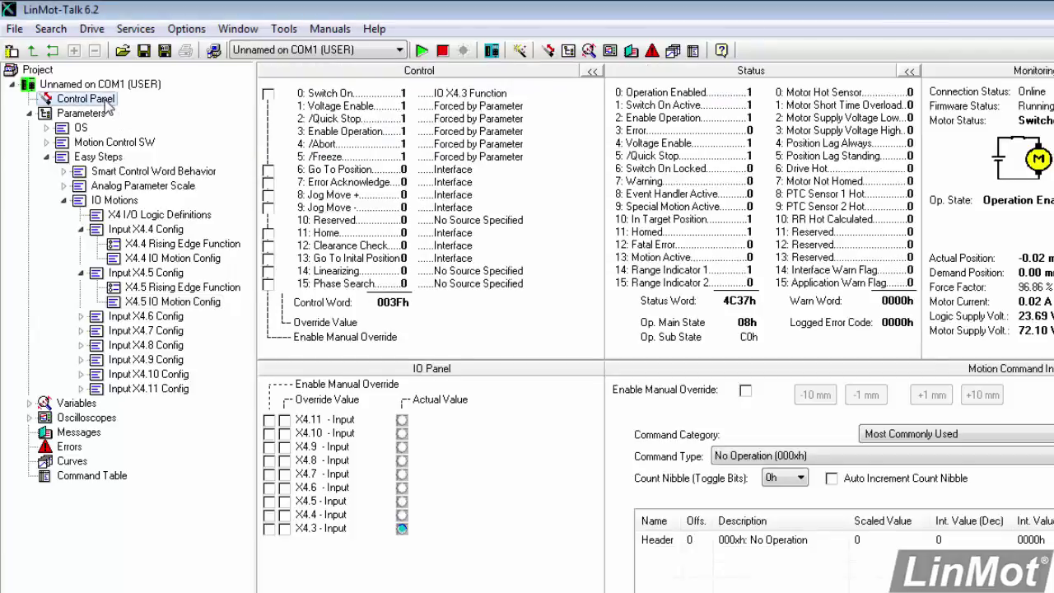